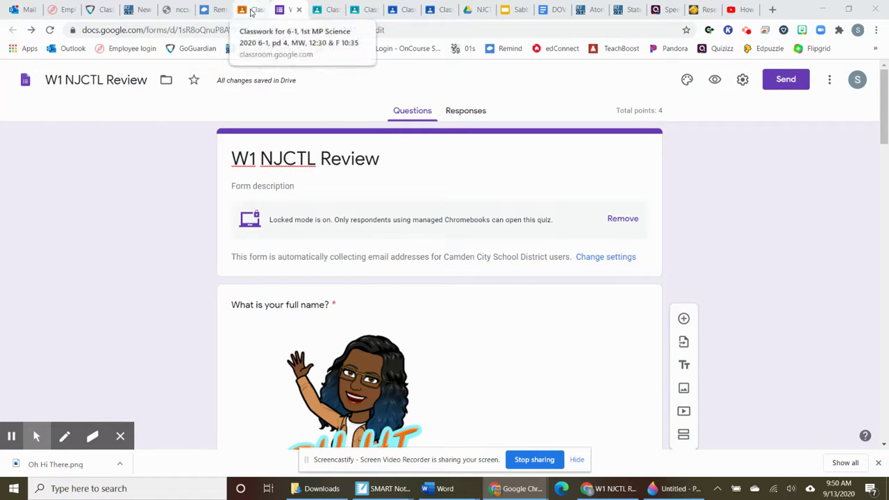
- Check the quiz's Google Classroom assignment, then return to the form editor and scroll through it
{"action": "left_click", "coordinate": [249, 10]}
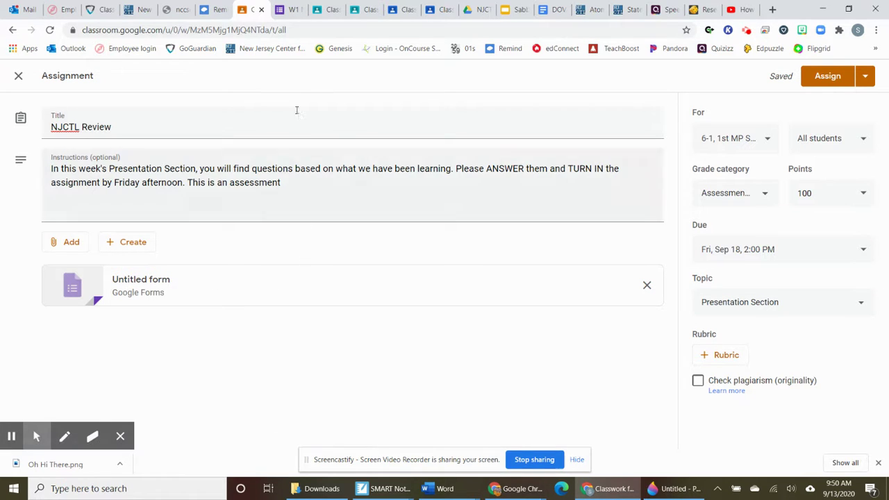
{"action": "left_click", "coordinate": [293, 12]}
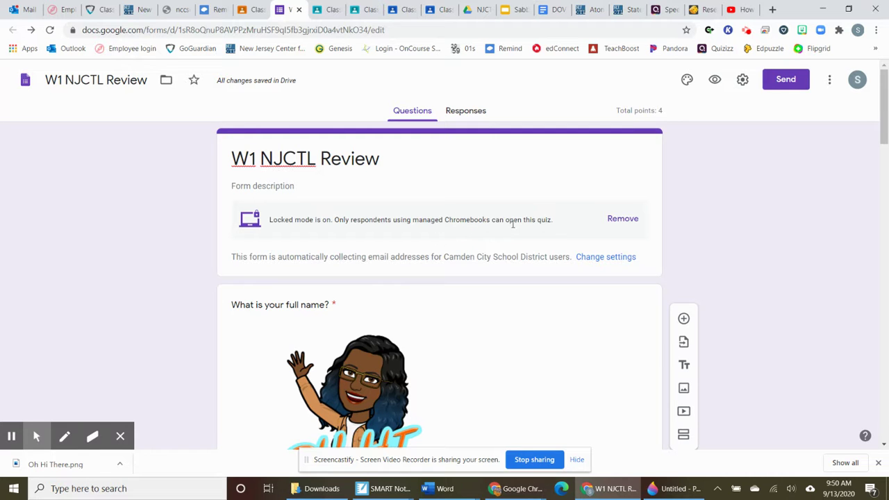
{"action": "scroll", "coordinate": [500, 329], "scroll_direction": "down", "scroll_amount": 3}
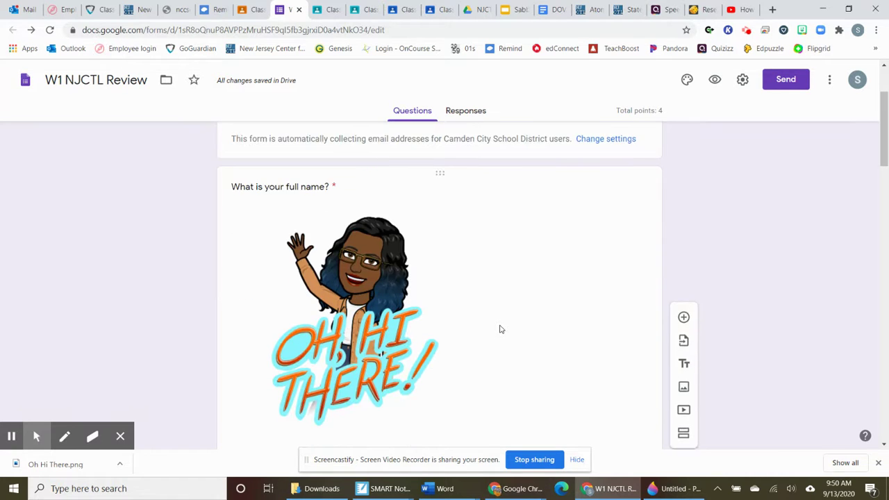
{"action": "scroll", "coordinate": [500, 329], "scroll_direction": "down", "scroll_amount": 1}
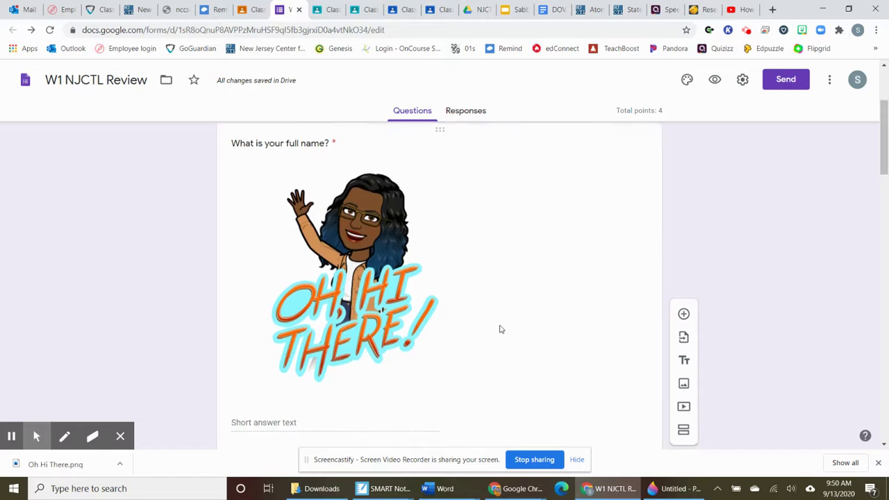
{"action": "scroll", "coordinate": [500, 329], "scroll_direction": "down", "scroll_amount": 1}
{"action": "scroll", "coordinate": [500, 329], "scroll_direction": "up", "scroll_amount": 1}
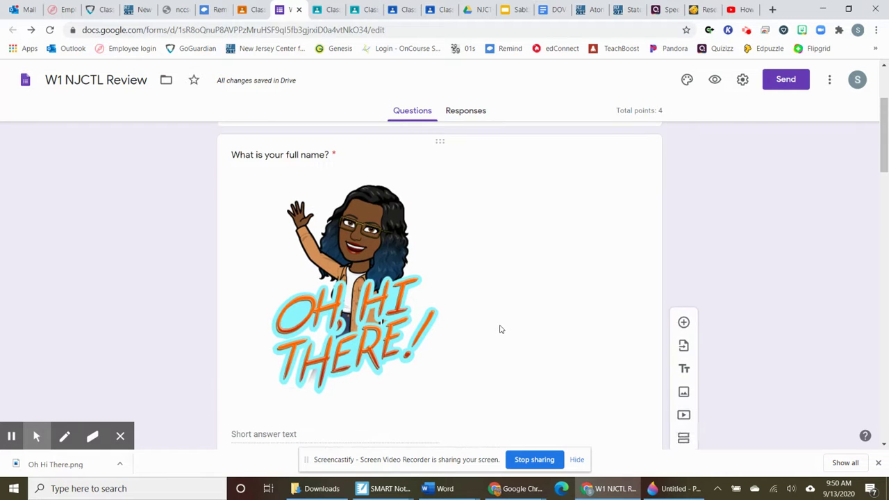
{"action": "scroll", "coordinate": [500, 329], "scroll_direction": "down", "scroll_amount": 1}
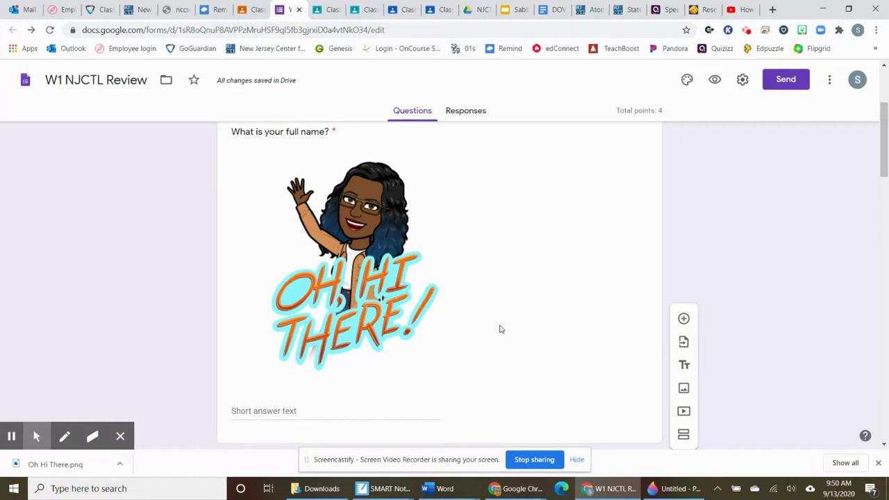
{"action": "scroll", "coordinate": [500, 329], "scroll_direction": "up", "scroll_amount": 1}
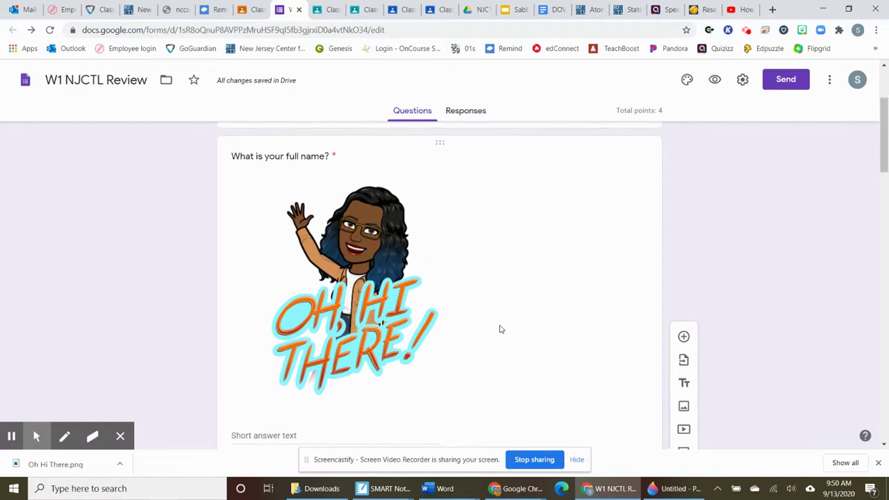
{"action": "scroll", "coordinate": [500, 329], "scroll_direction": "down", "scroll_amount": 2}
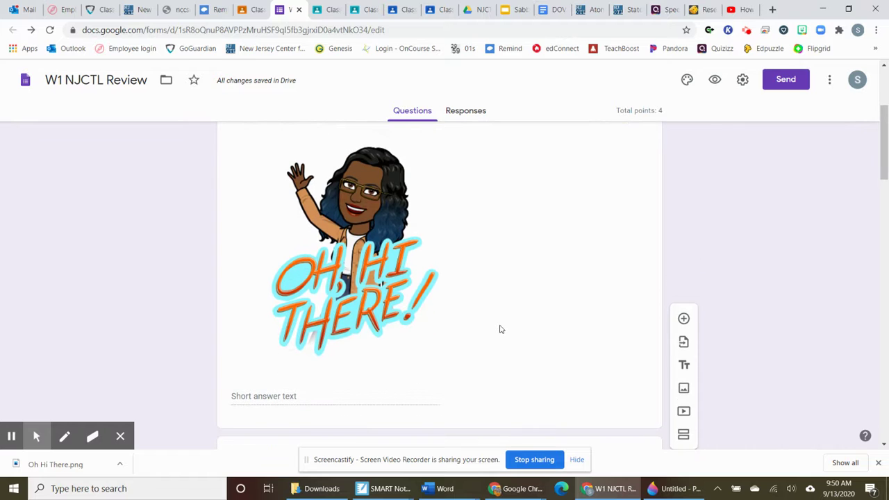
{"action": "scroll", "coordinate": [500, 329], "scroll_direction": "up", "scroll_amount": 2}
{"action": "scroll", "coordinate": [500, 329], "scroll_direction": "down", "scroll_amount": 1}
{"action": "scroll", "coordinate": [500, 329], "scroll_direction": "down", "scroll_amount": 1}
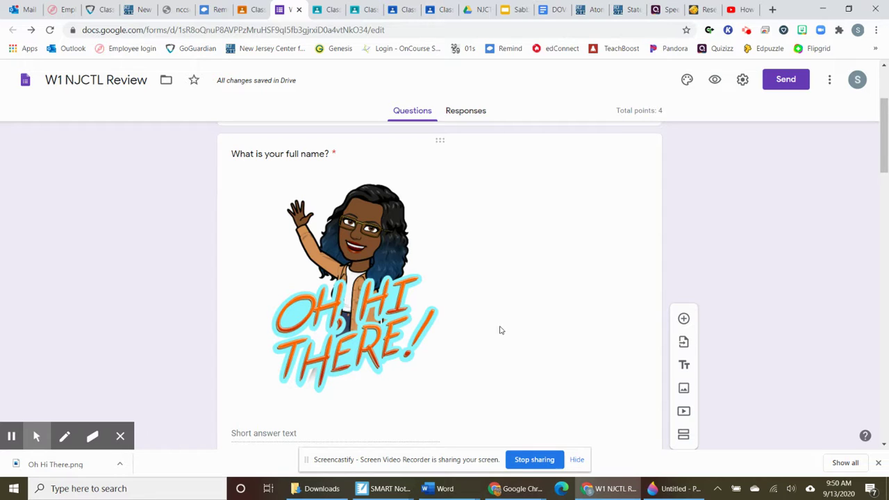
- Change the first question to read 'What is your full name in Google Classroom?'
{"action": "left_click", "coordinate": [320, 154]}
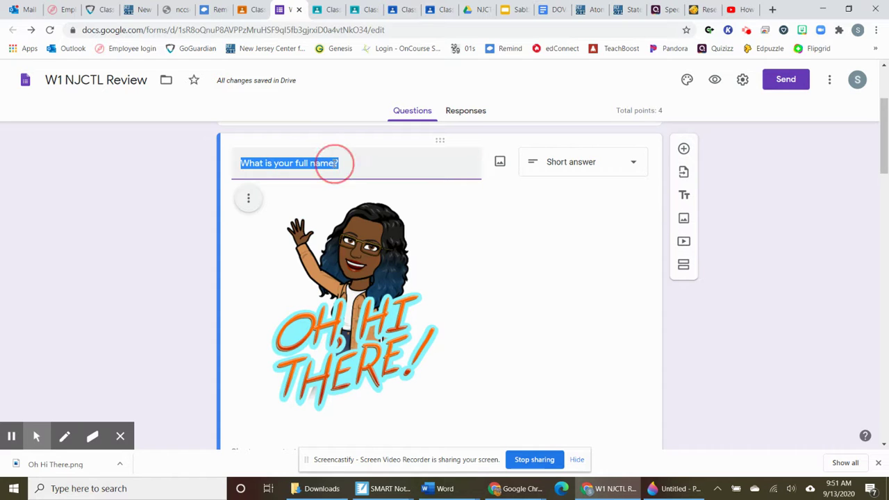
{"action": "left_click", "coordinate": [335, 162]}
{"action": "type", "text": "in "}
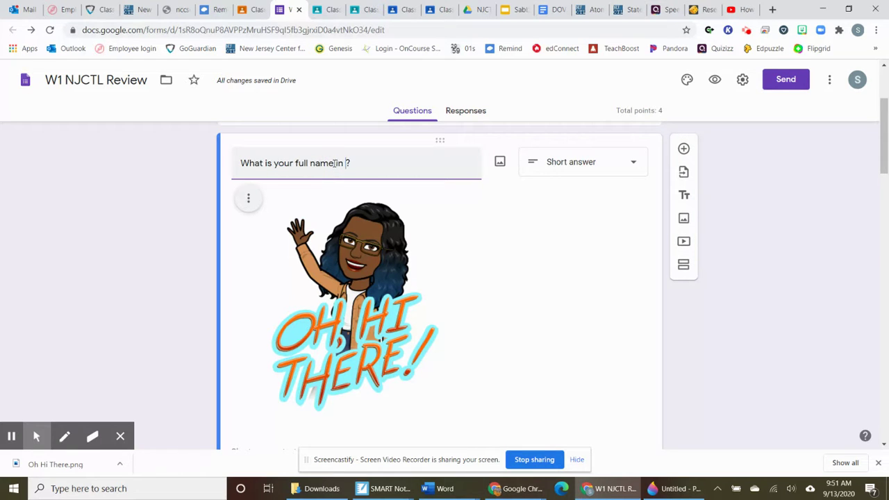
{"action": "type", "text": "Google"}
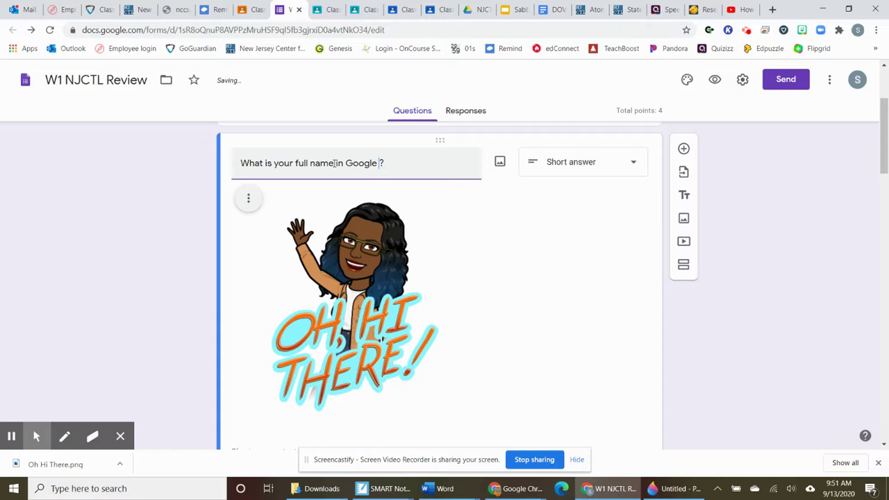
{"action": "type", "text": " Classroom"}
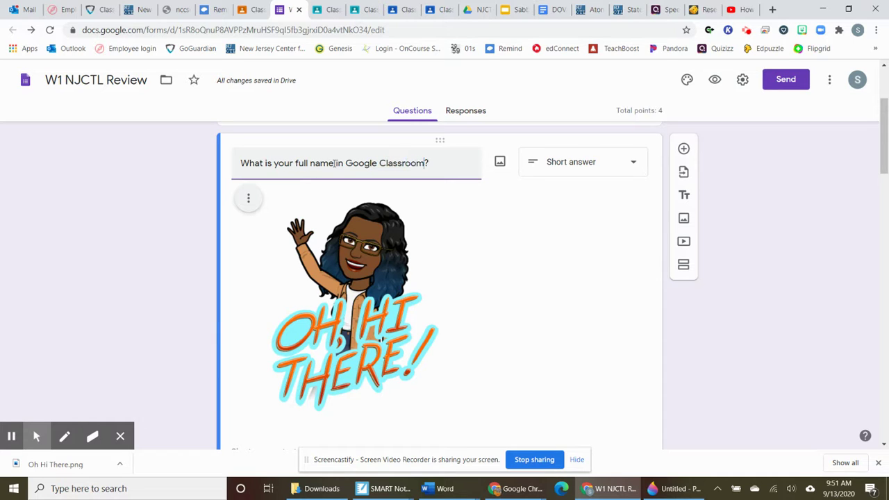
{"action": "left_click", "coordinate": [539, 230]}
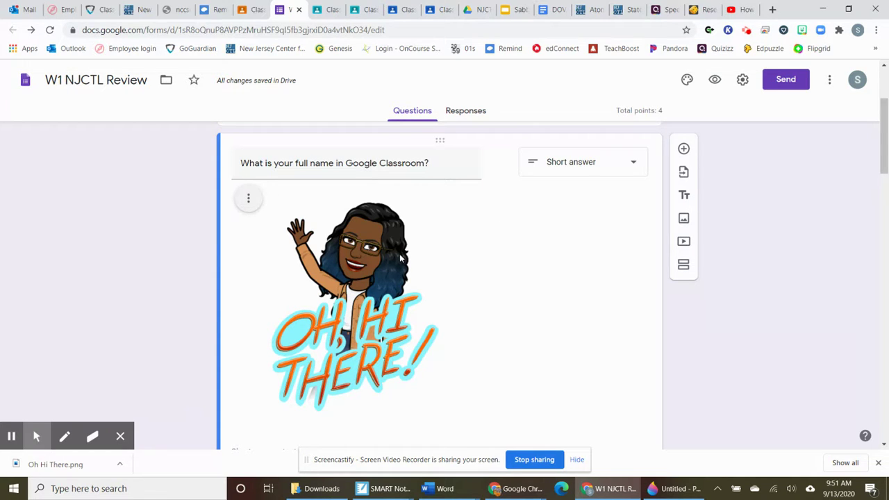
{"action": "scroll", "coordinate": [523, 267], "scroll_direction": "up", "scroll_amount": 2}
{"action": "scroll", "coordinate": [523, 267], "scroll_direction": "up", "scroll_amount": 1}
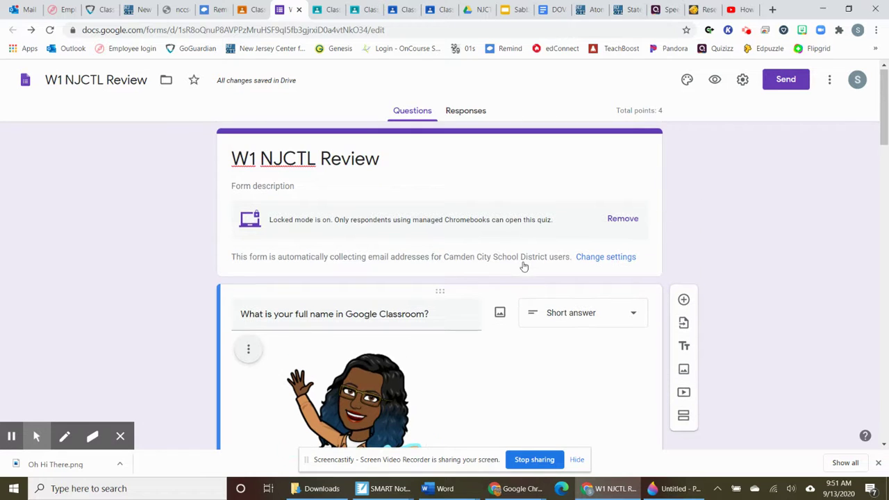
- Save quiz settings with locked mode and grades released immediately after each submission
{"action": "left_click", "coordinate": [742, 82]}
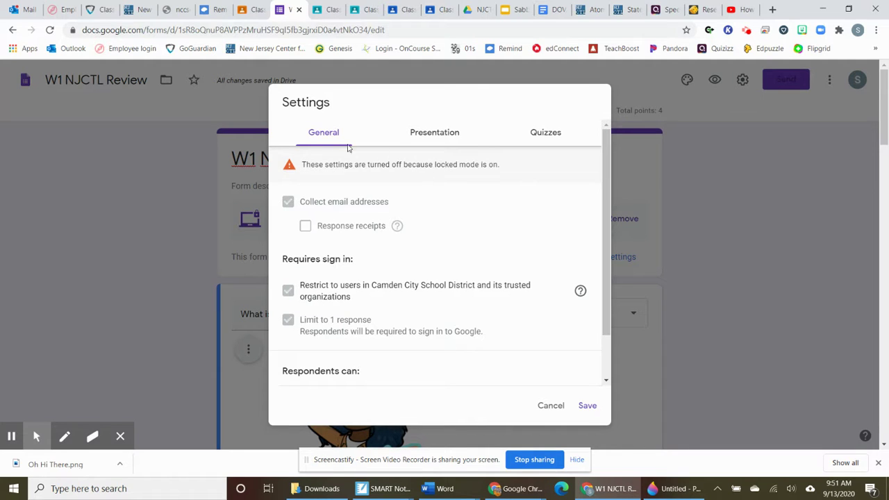
{"action": "left_click", "coordinate": [546, 134]}
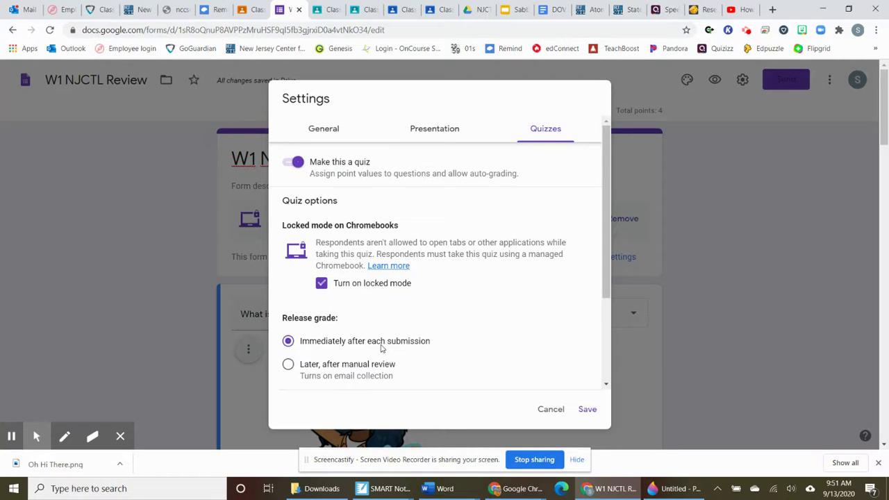
{"action": "scroll", "coordinate": [381, 348], "scroll_direction": "down", "scroll_amount": 2}
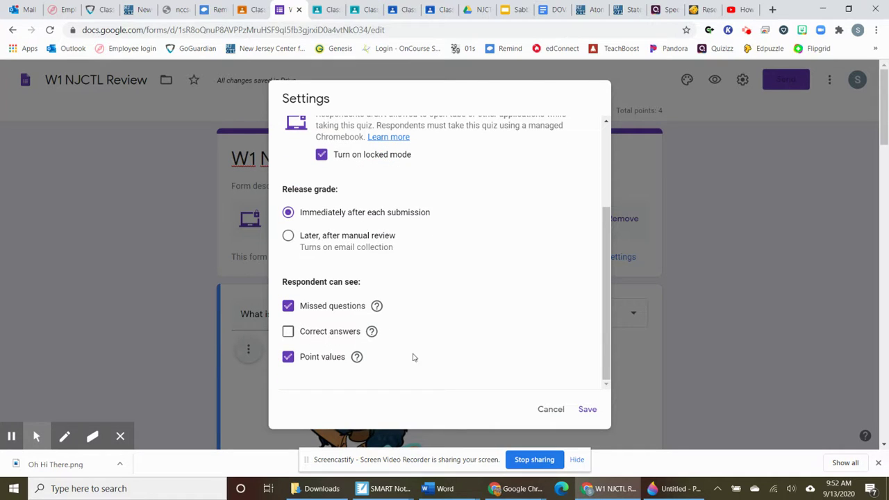
{"action": "left_click", "coordinate": [588, 410]}
{"action": "scroll", "coordinate": [666, 401], "scroll_direction": "down", "scroll_amount": 1}
- Confirm the '20 m/s for 6.0s' question's answer key: 120 m correct, worth 1 point
{"action": "scroll", "coordinate": [665, 402], "scroll_direction": "down", "scroll_amount": 15}
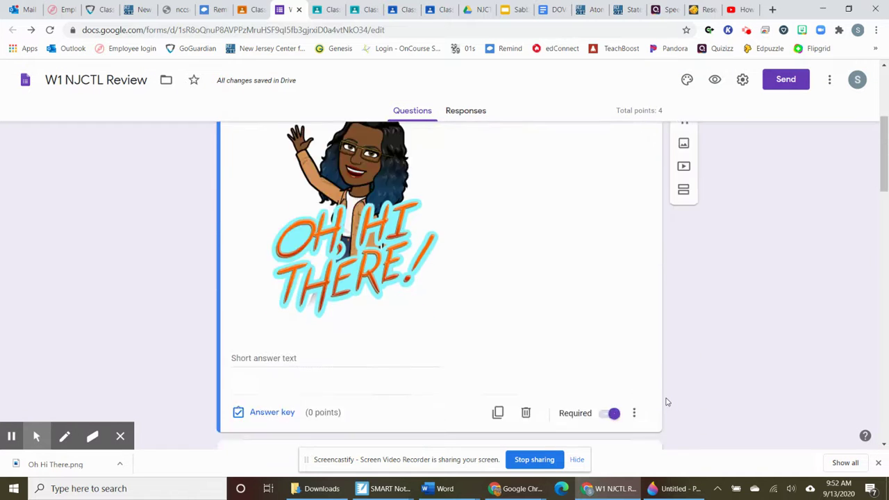
{"action": "scroll", "coordinate": [665, 402], "scroll_direction": "down", "scroll_amount": 10}
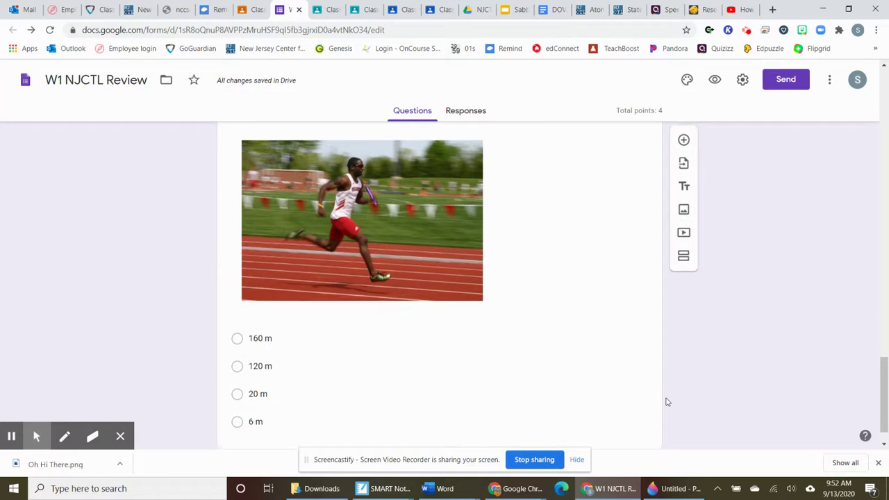
{"action": "scroll", "coordinate": [666, 401], "scroll_direction": "down", "scroll_amount": 1}
{"action": "scroll", "coordinate": [665, 402], "scroll_direction": "up", "scroll_amount": 2}
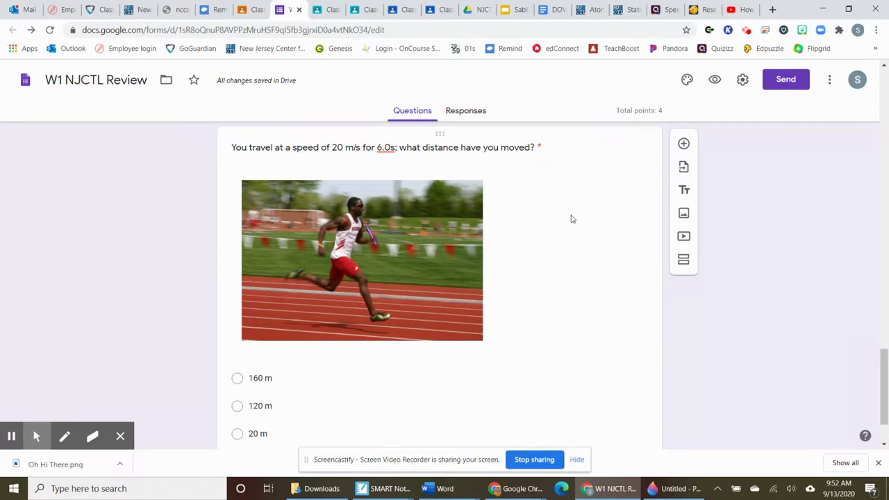
{"action": "left_click", "coordinate": [528, 176]}
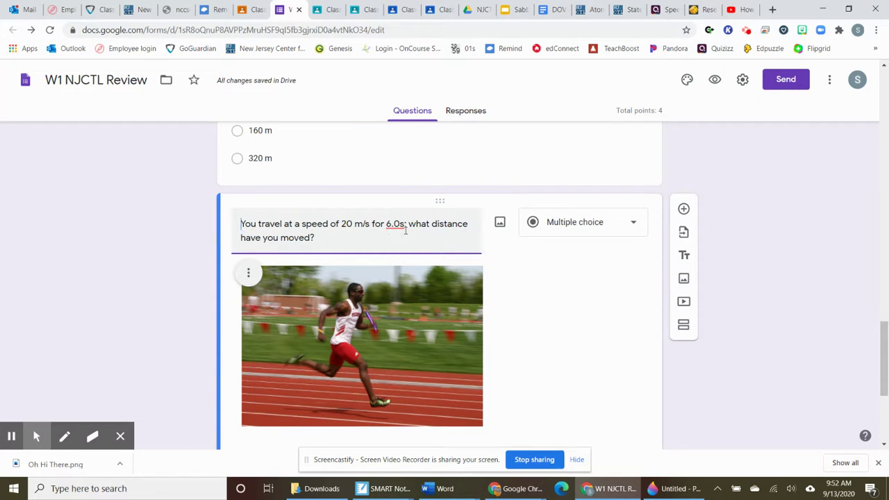
{"action": "scroll", "coordinate": [533, 302], "scroll_direction": "down", "scroll_amount": 3}
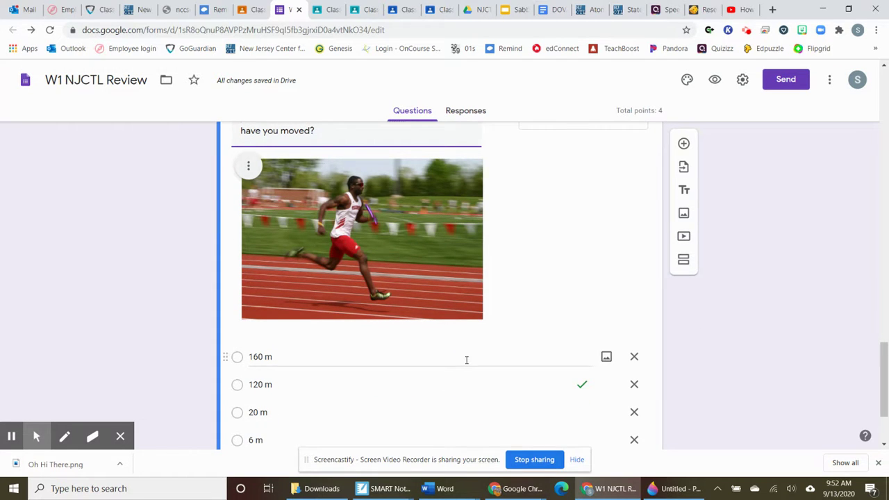
{"action": "scroll", "coordinate": [465, 357], "scroll_direction": "down", "scroll_amount": 3}
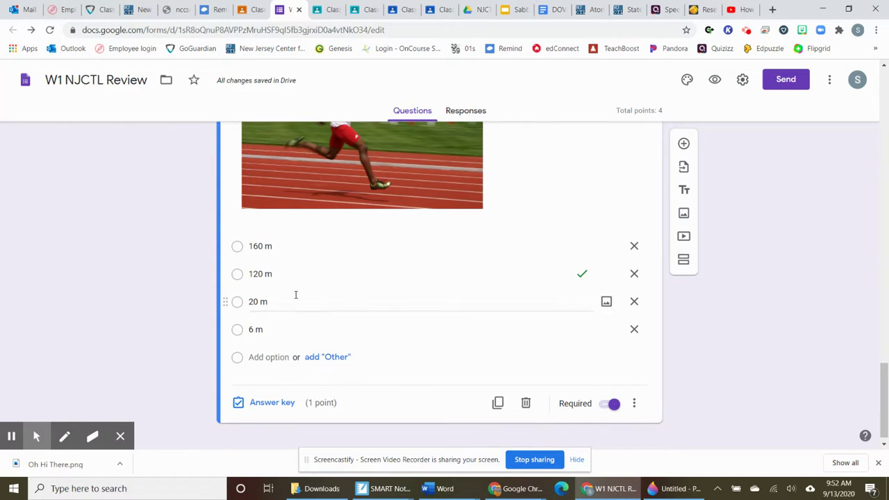
{"action": "left_click", "coordinate": [271, 404]}
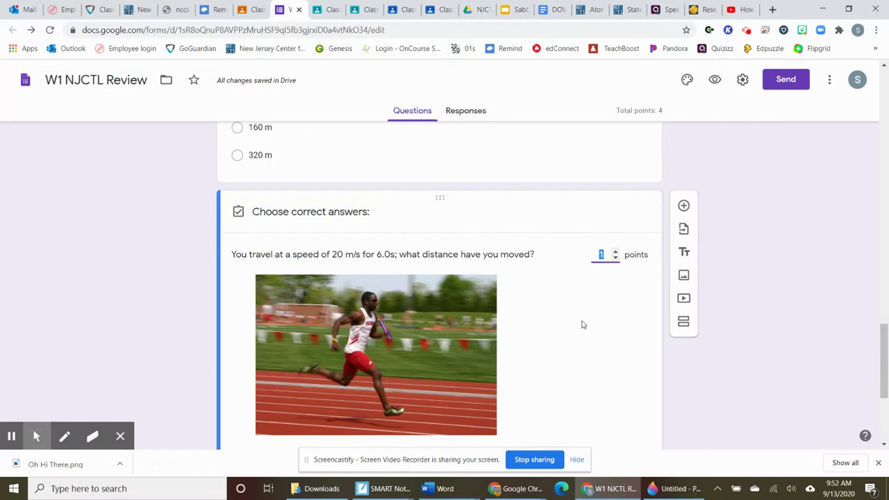
{"action": "scroll", "coordinate": [562, 344], "scroll_direction": "down", "scroll_amount": 3}
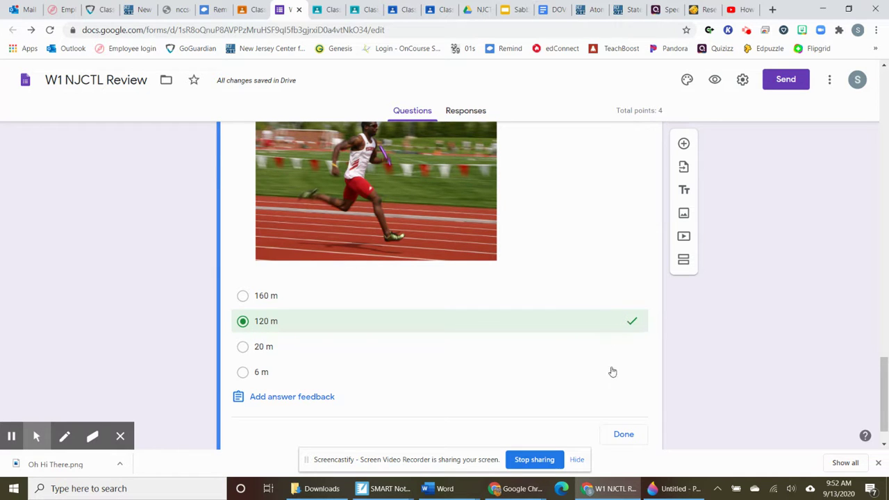
{"action": "left_click", "coordinate": [624, 434]}
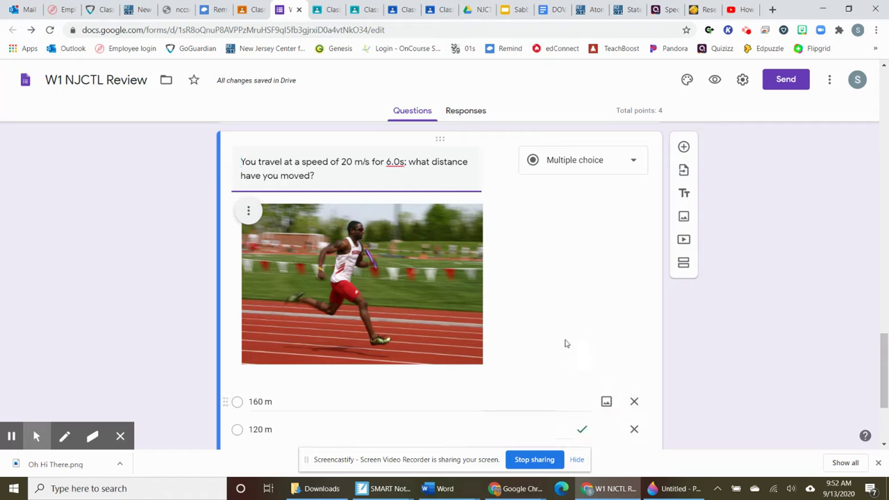
{"action": "scroll", "coordinate": [507, 382], "scroll_direction": "down", "scroll_amount": 2}
{"action": "scroll", "coordinate": [508, 383], "scroll_direction": "down", "scroll_amount": 1}
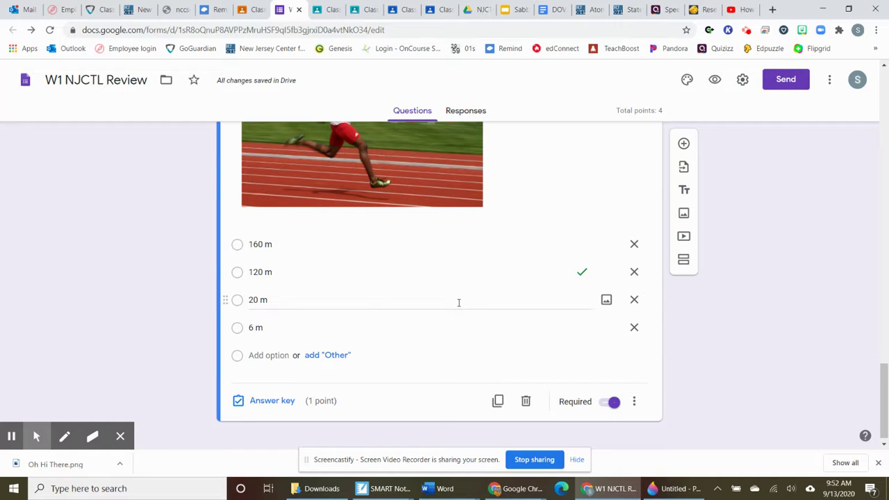
- Duplicate the runner question and swap the copy's image for the first 'biking' image-search photo
{"action": "left_click", "coordinate": [498, 402]}
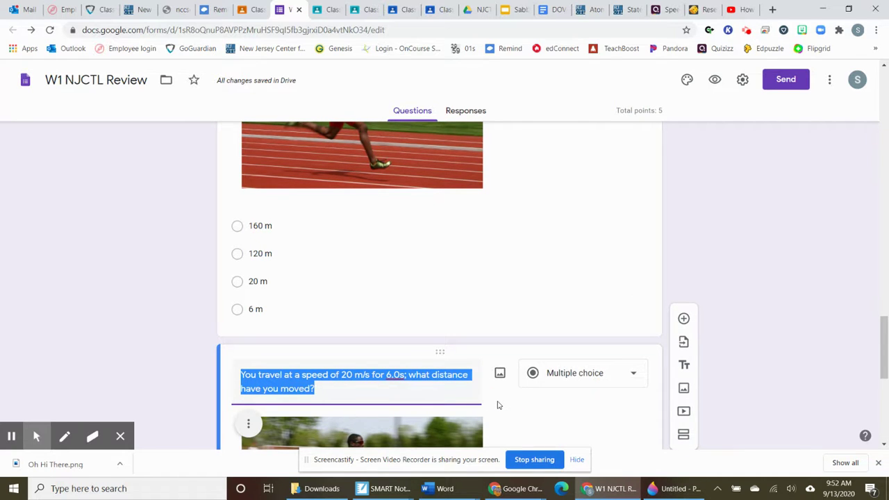
{"action": "scroll", "coordinate": [497, 405], "scroll_direction": "down", "scroll_amount": 3}
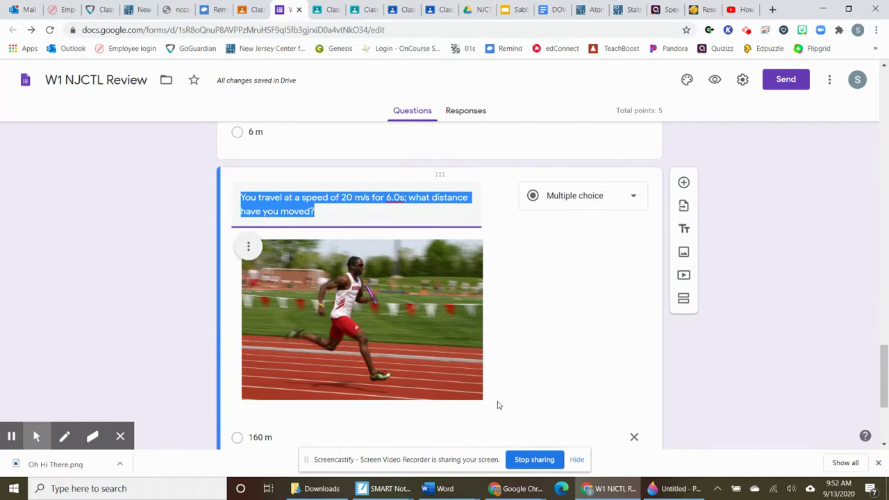
{"action": "left_click", "coordinate": [246, 249]}
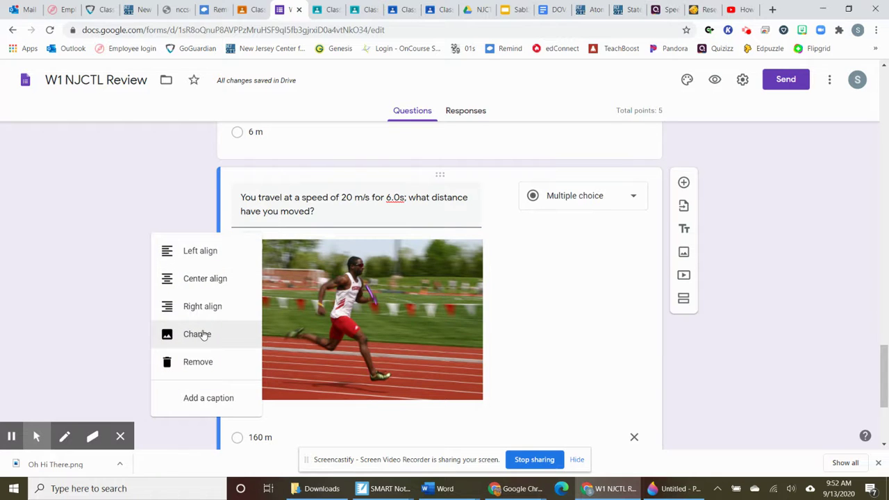
{"action": "left_click", "coordinate": [201, 334]}
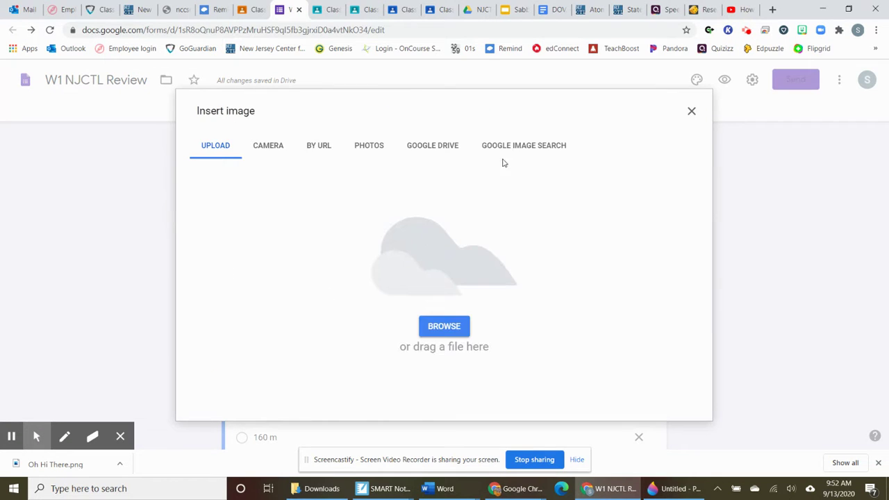
{"action": "left_click", "coordinate": [509, 150]}
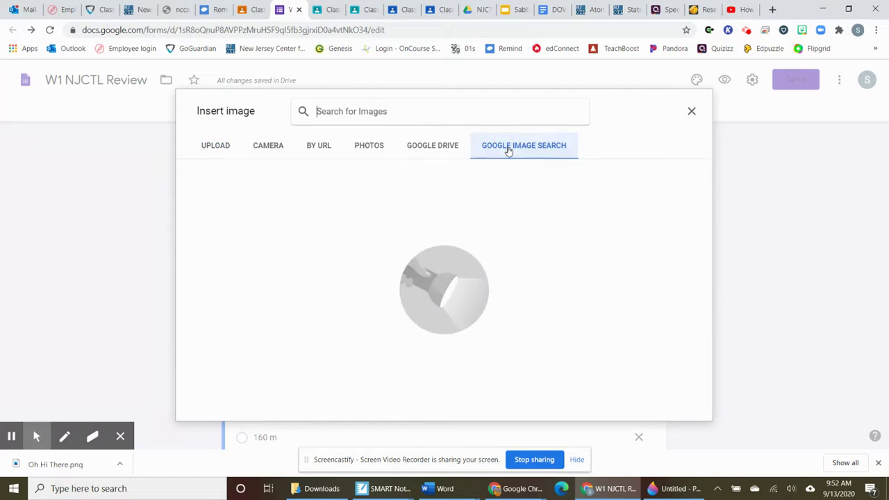
{"action": "type", "text": "biking"}
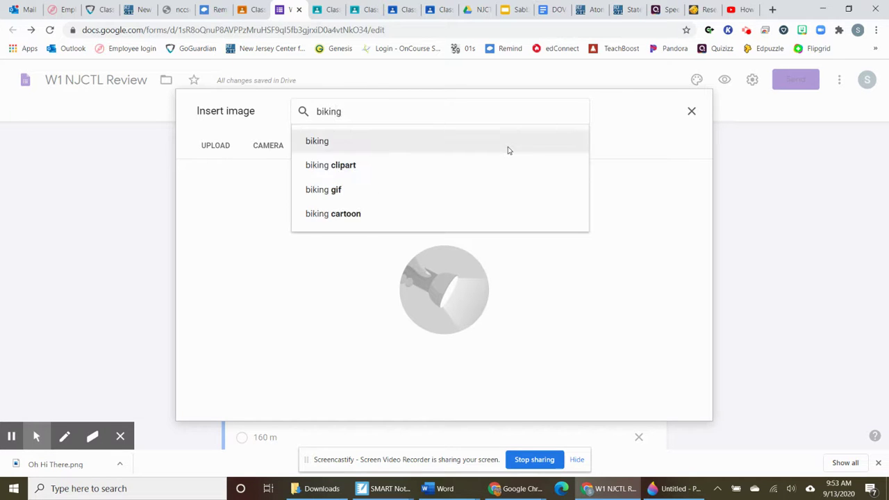
{"action": "left_click", "coordinate": [508, 150]}
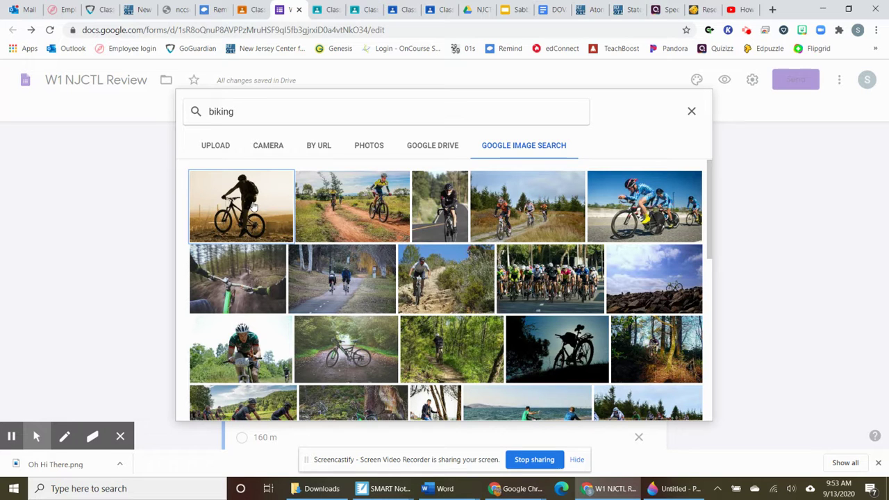
{"action": "left_click", "coordinate": [254, 207]}
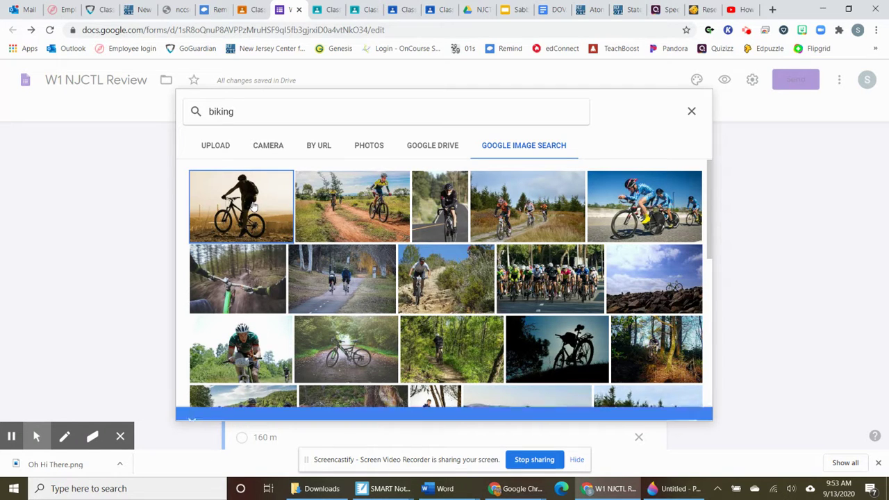
{"action": "left_click", "coordinate": [253, 207]}
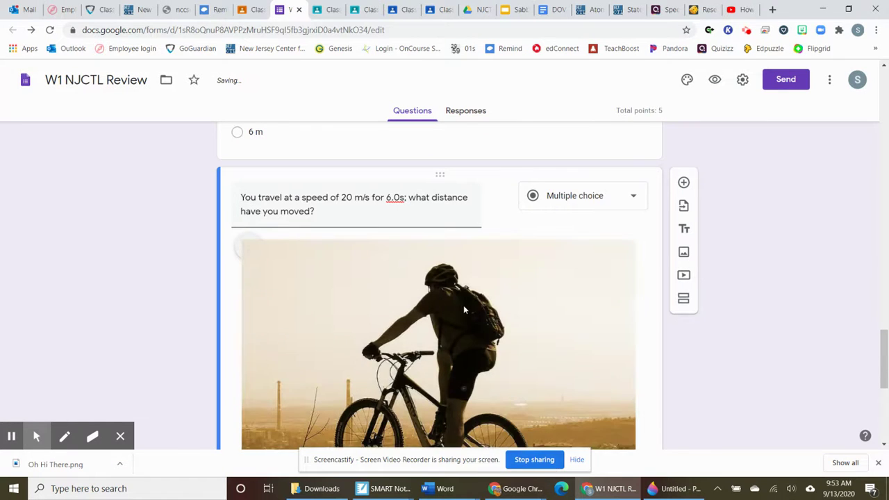
- Shrink the copied question's cyclist photo to about half its original width
{"action": "scroll", "coordinate": [528, 341], "scroll_direction": "down", "scroll_amount": 2}
{"action": "left_click", "coordinate": [580, 344]}
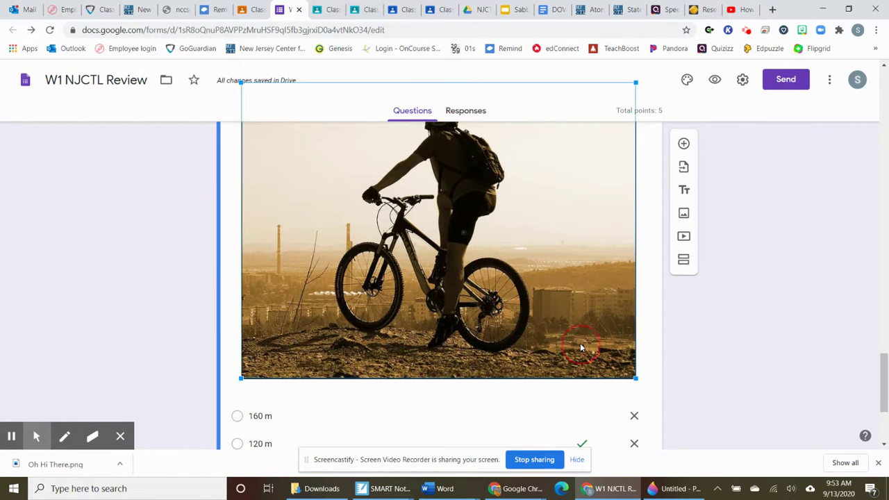
{"action": "left_click_drag", "start_coordinate": [635, 378], "coordinate": [421, 217]}
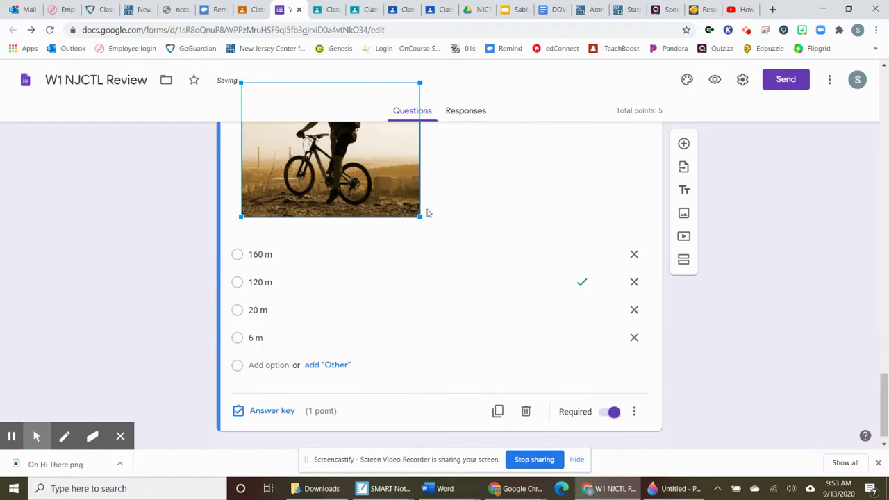
{"action": "scroll", "coordinate": [507, 210], "scroll_direction": "up", "scroll_amount": 5}
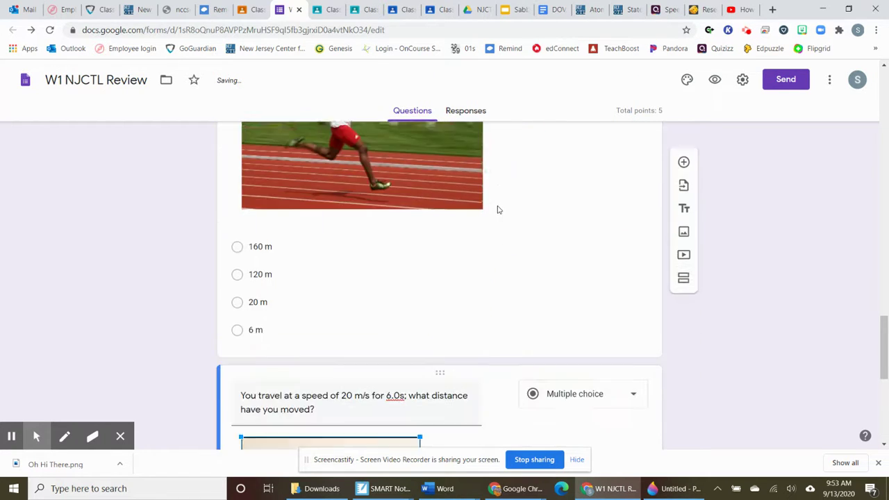
{"action": "scroll", "coordinate": [498, 210], "scroll_direction": "down", "scroll_amount": 5}
{"action": "triple_click", "coordinate": [355, 233]}
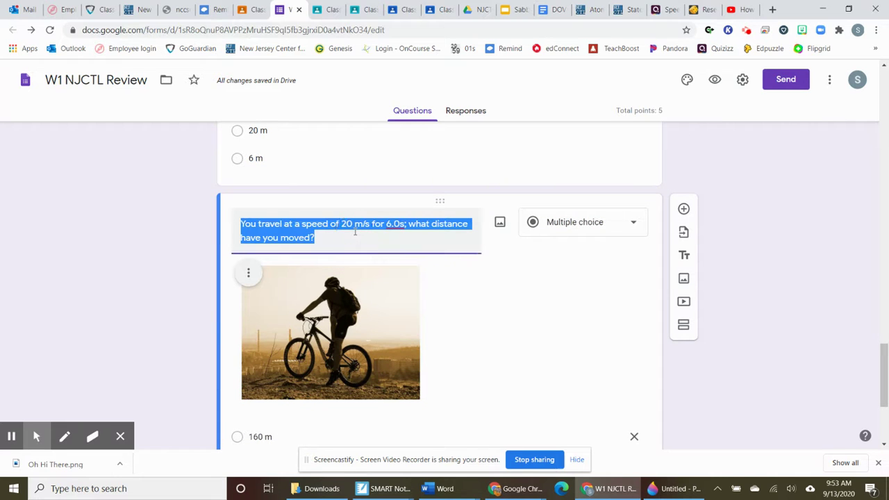